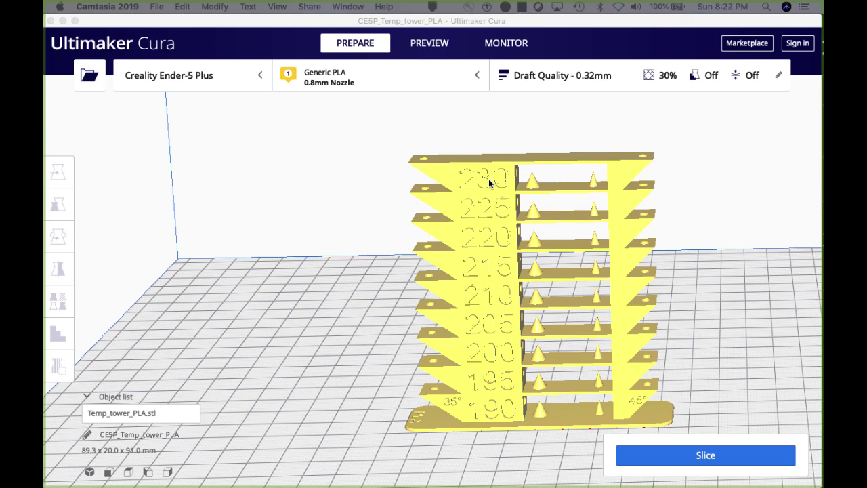
Slice the temperature tower and preview its layers up to layer 33, the bottom 190 tier.
left_click(714, 458)
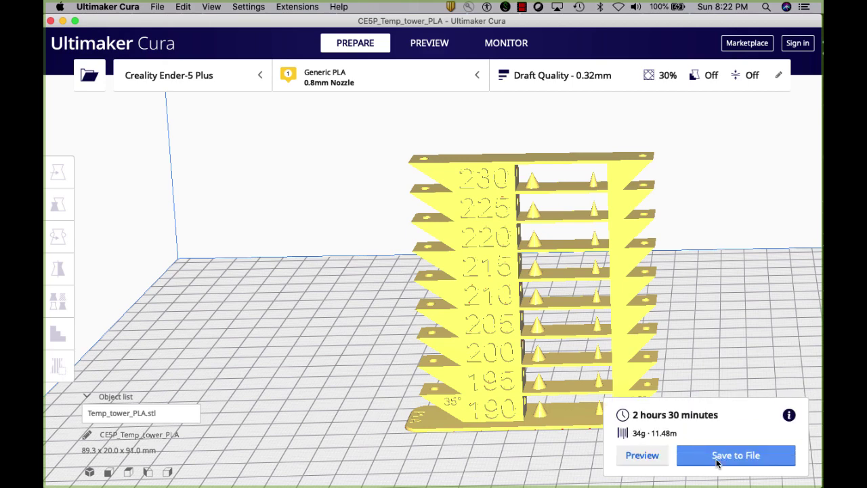
left_click(427, 43)
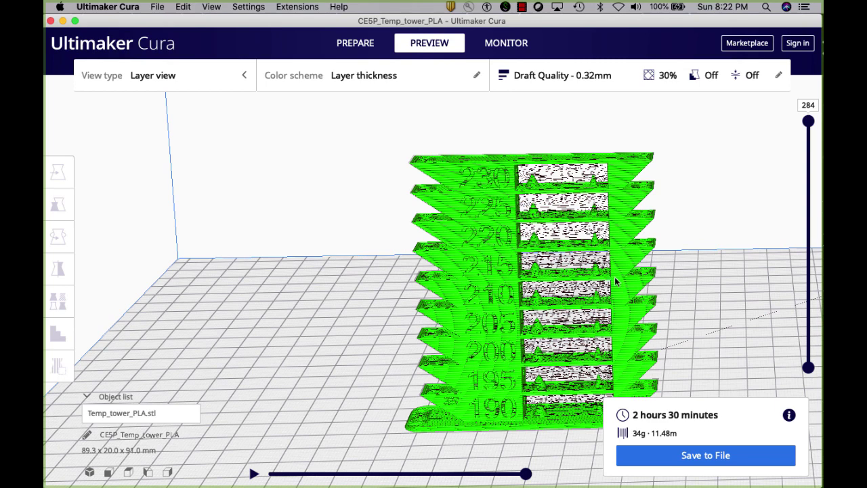
right_click_drag(614, 276, 450, 285)
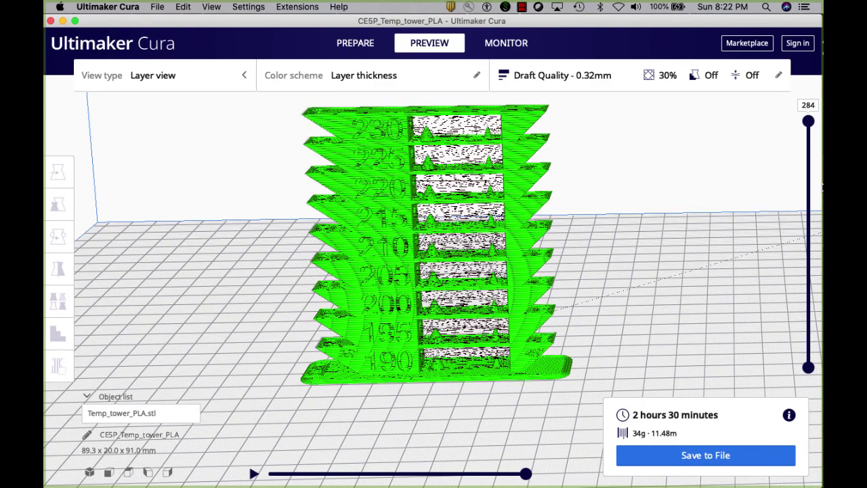
left_click_drag(809, 122, 805, 330)
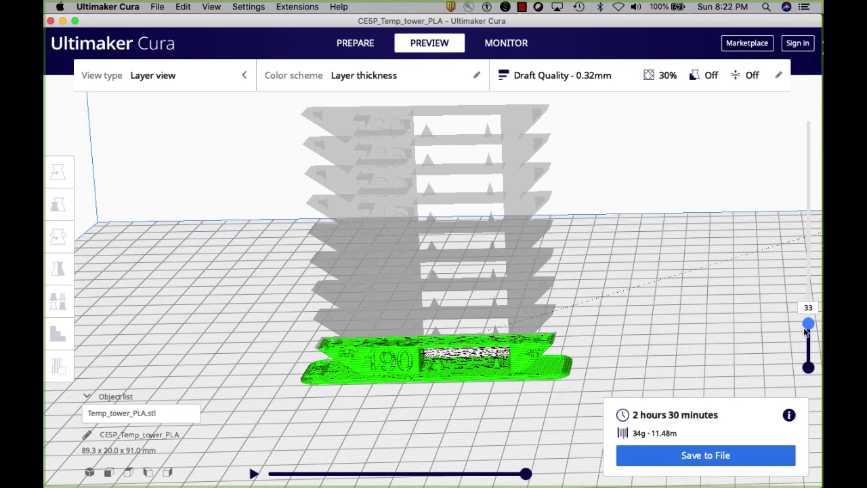
Step the layer preview up from layer 34 through layers 64 and 93 to find the lower tier boundaries.
left_click_drag(805, 330, 805, 329)
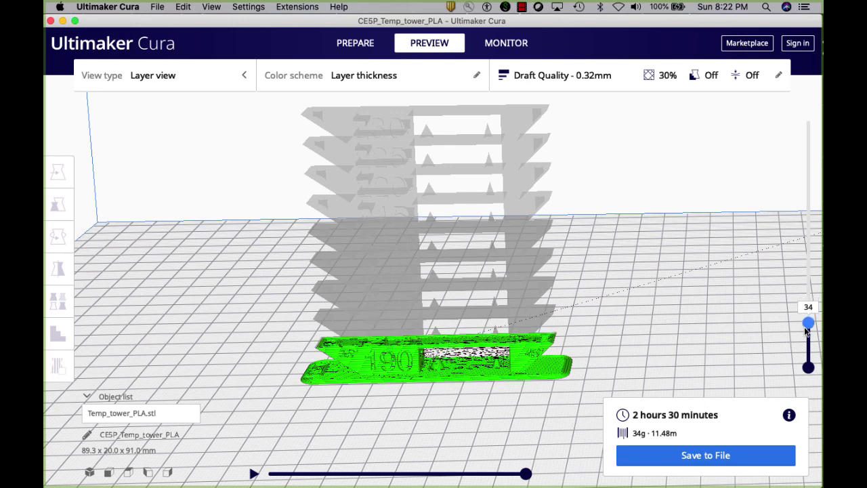
key("Up")
key("Up")
key("Up")
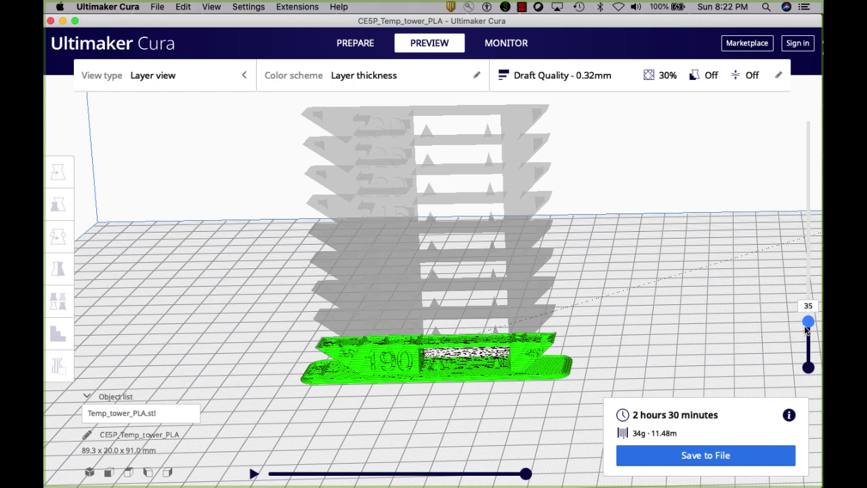
key("Down")
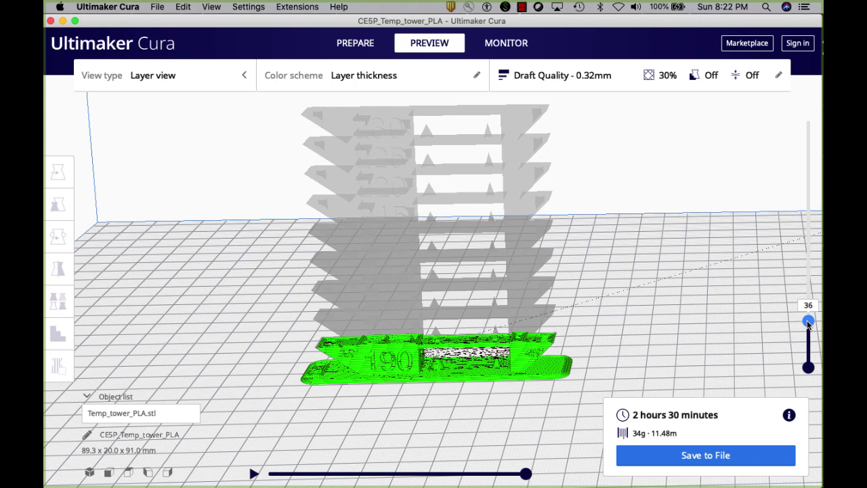
left_click_drag(808, 323, 807, 294)
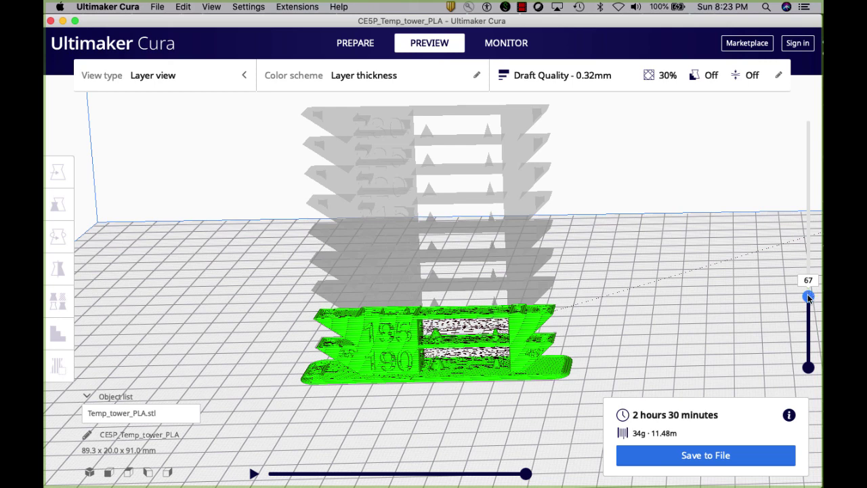
left_click_drag(807, 293, 809, 267)
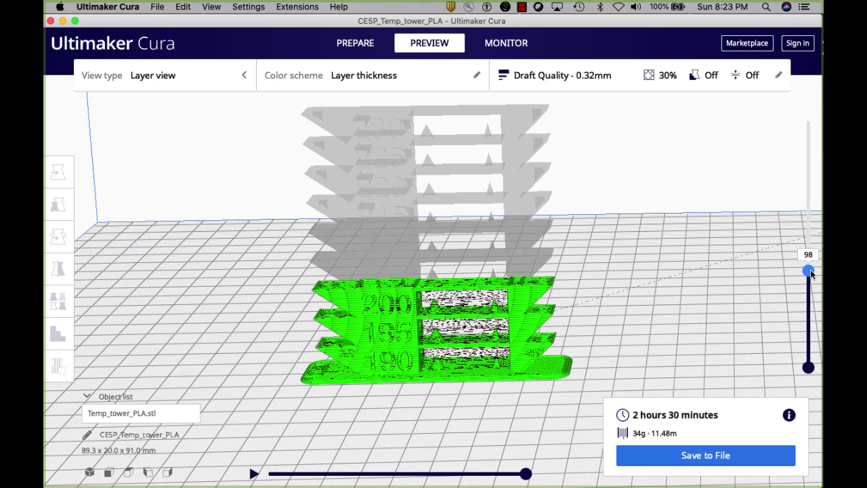
Reveal the 205, 210 and 215 tiers, ending at layer 253 with the 230 tier hidden.
left_click_drag(810, 272, 810, 244)
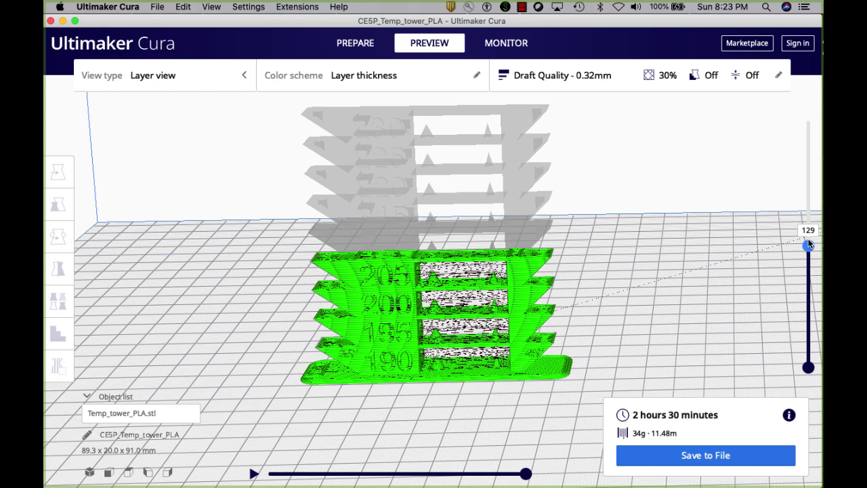
left_click_drag(810, 246, 810, 215)
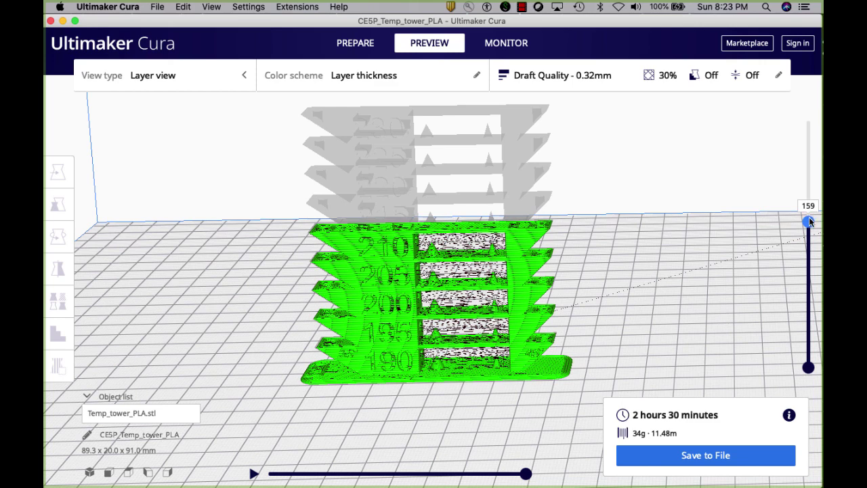
left_click_drag(809, 217, 809, 214)
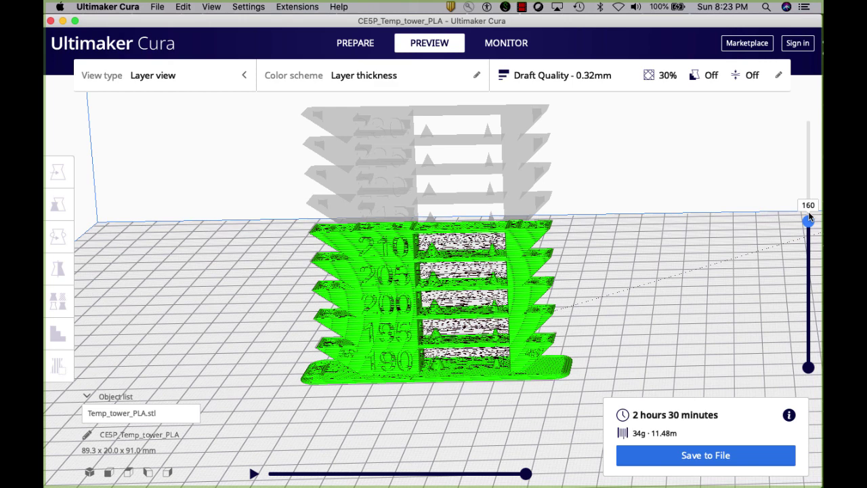
left_click_drag(809, 215, 807, 191)
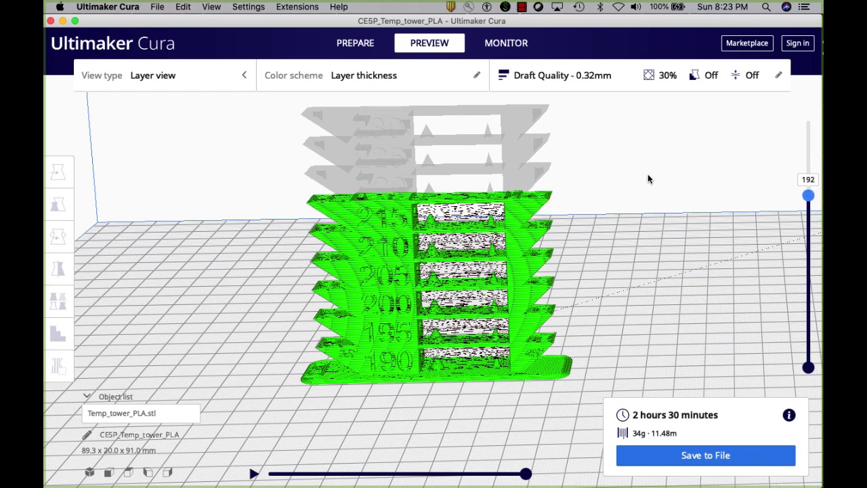
left_click_drag(808, 196, 800, 113)
scroll(766, 195, "up", 3)
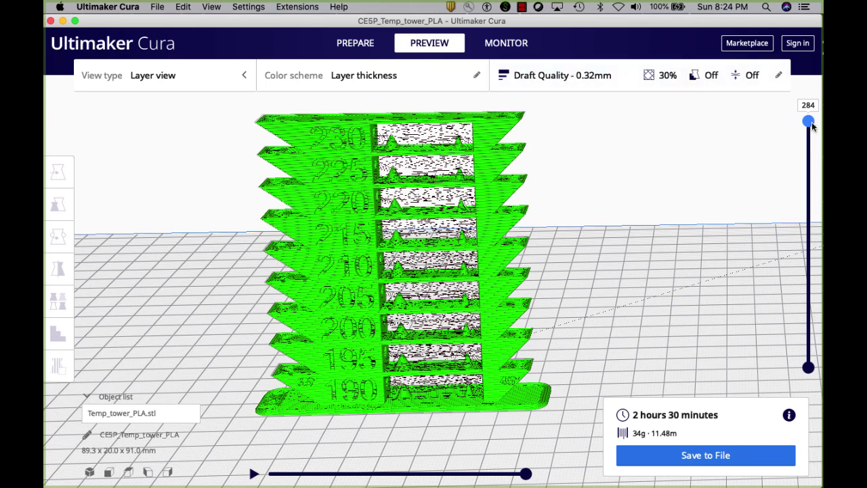
left_click_drag(810, 124, 805, 156)
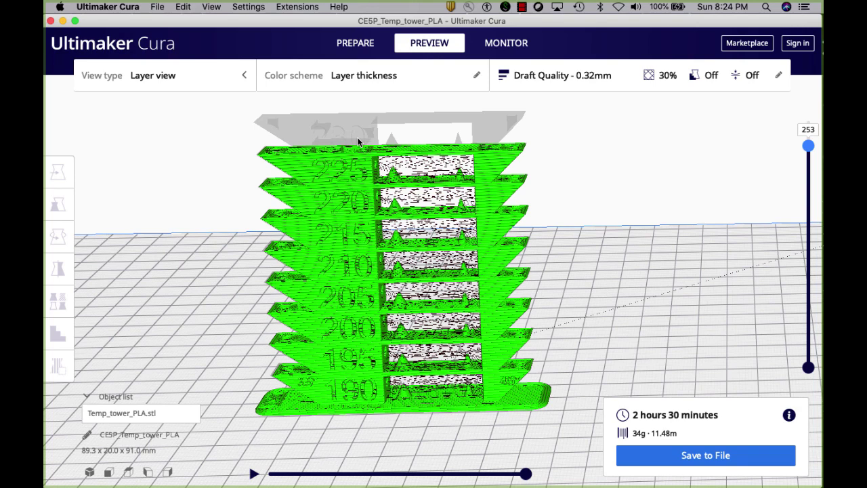
Add a ChangeAtZ 5.1.1 (Experimental) script through Extensions > Post Processing > Modify G-Code.
left_click(297, 7)
mouse_move(314, 23)
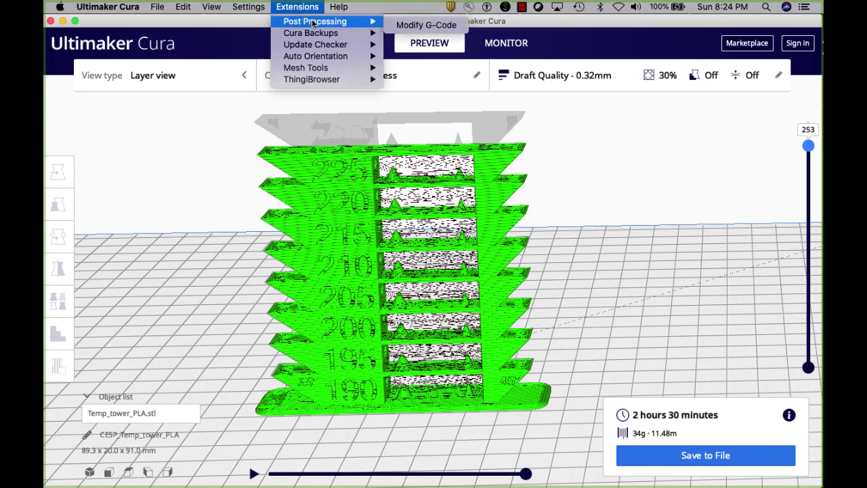
left_click(424, 25)
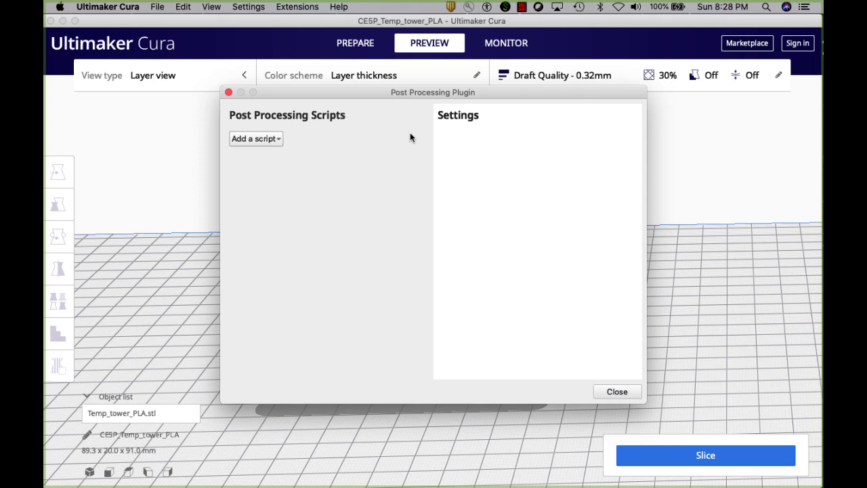
left_click(275, 139)
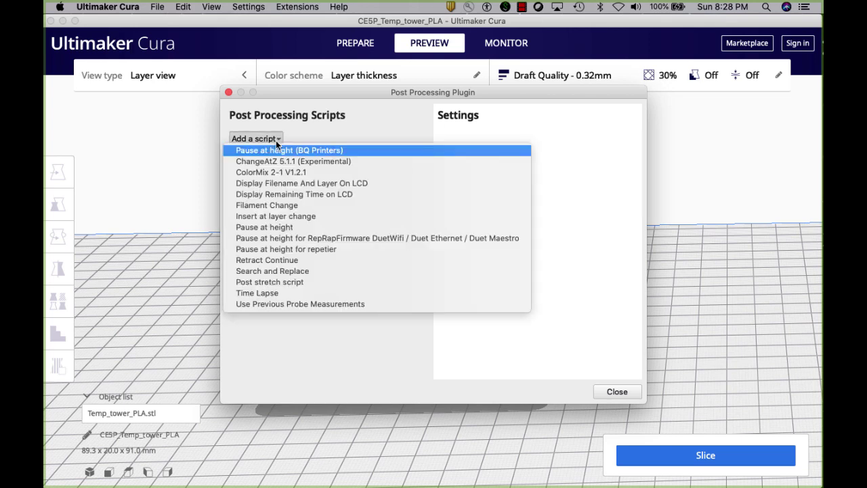
left_click(275, 161)
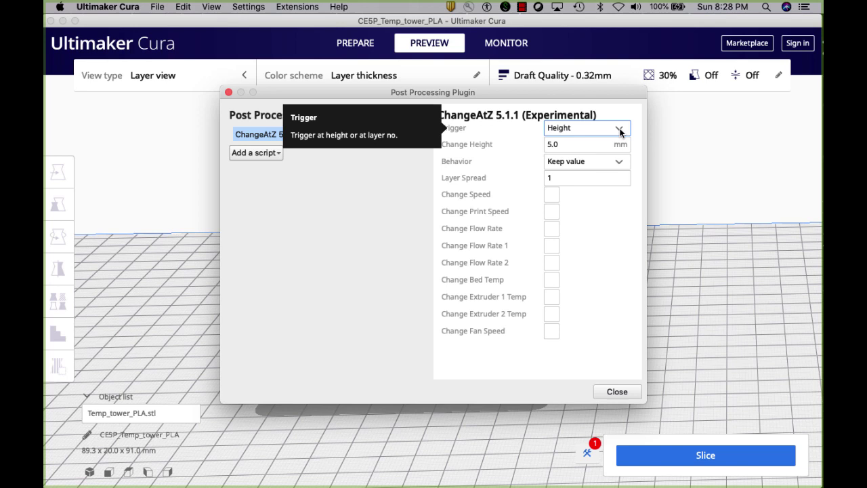
Set the first ChangeAtZ script to trigger at layer 34 with Extruder 1 temperature 195.
left_click(620, 129)
left_click(576, 155)
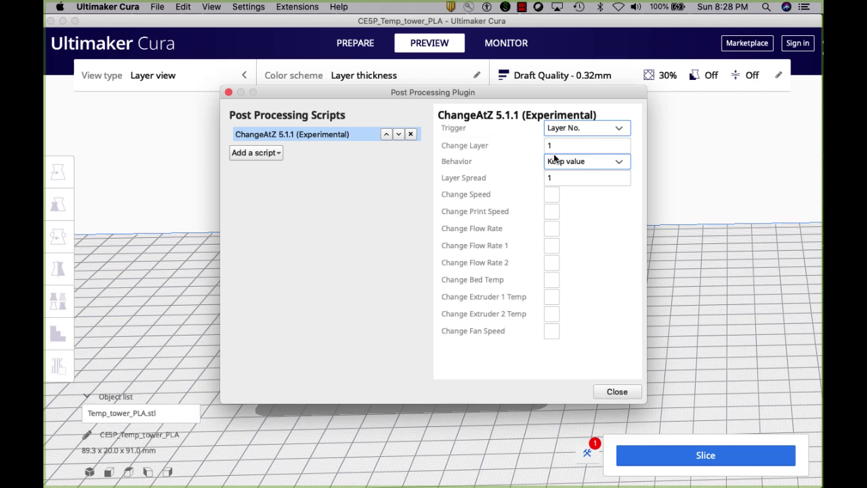
left_click(558, 145)
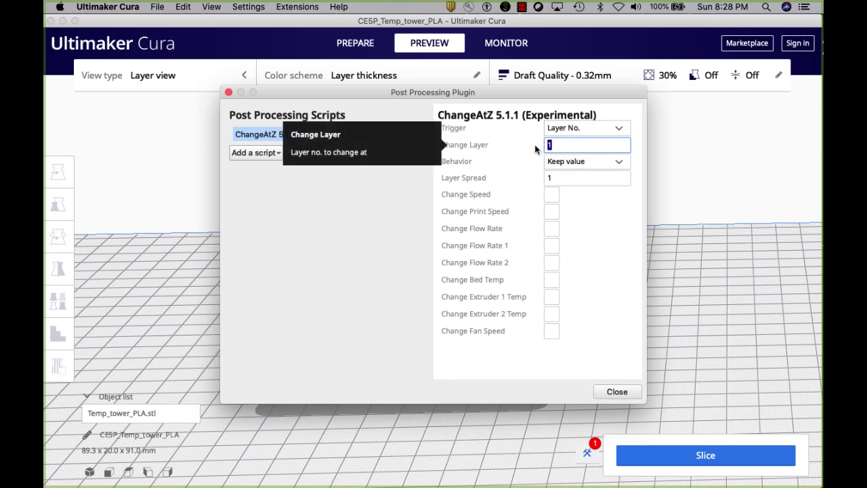
type("34")
left_click(551, 297)
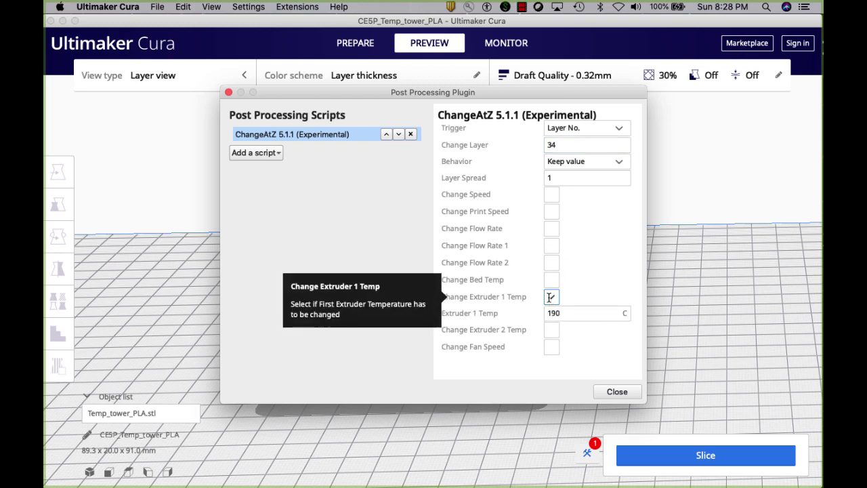
left_click(562, 314)
double_click(564, 314)
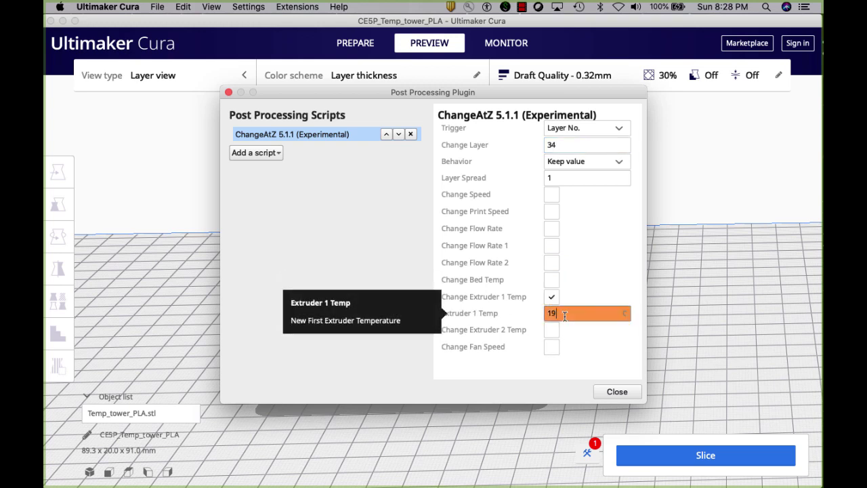
type("195")
Add a second ChangeAtZ script triggering at layer 66 with Extruder 1 temperature 200.
left_click(268, 154)
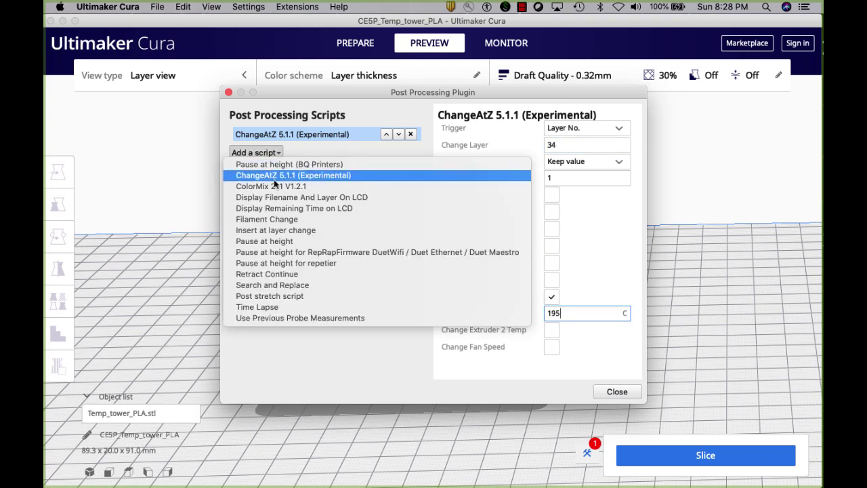
left_click(274, 176)
left_click(622, 128)
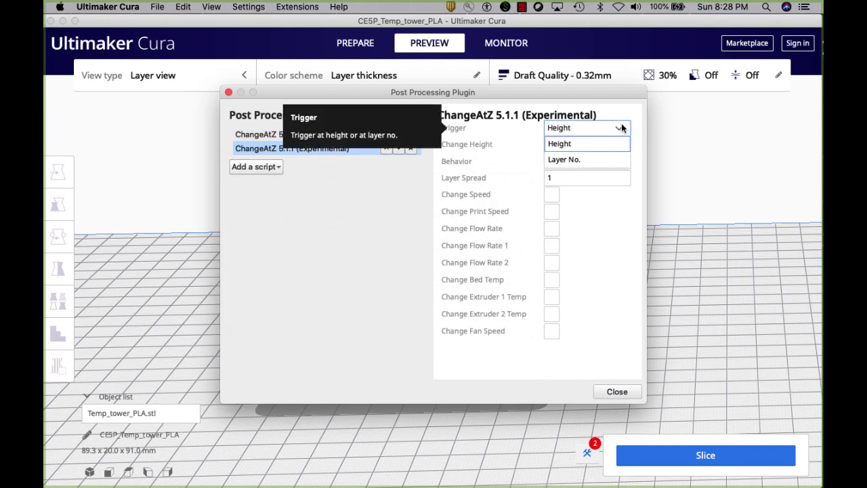
left_click(562, 159)
double_click(564, 144)
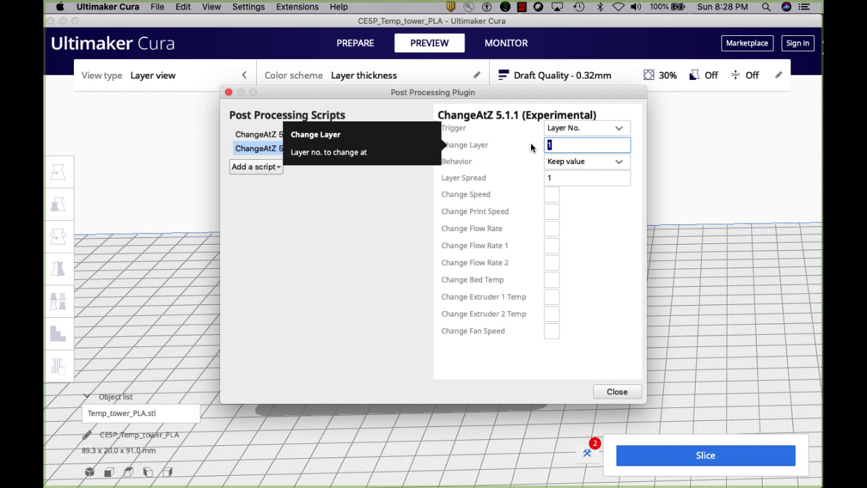
left_click(551, 296)
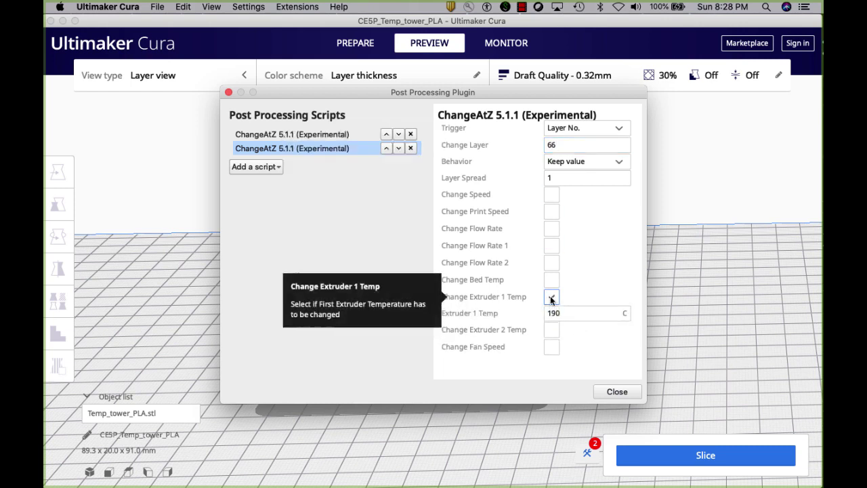
double_click(566, 313)
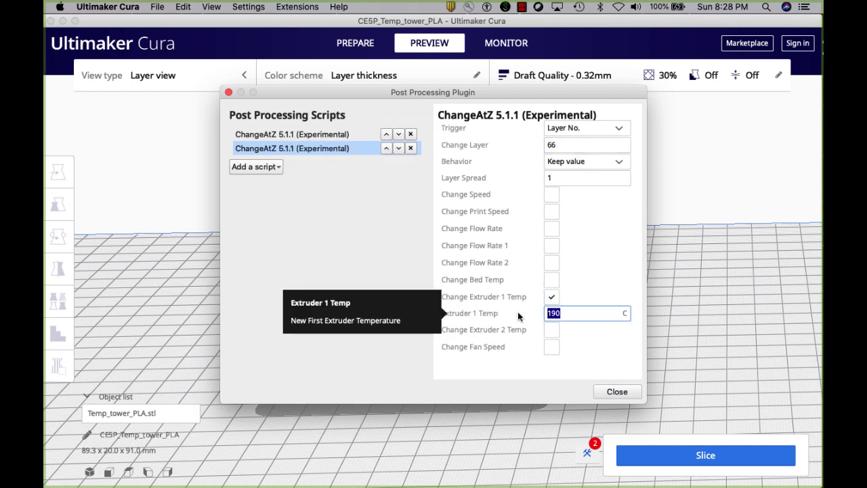
type("200")
left_click(273, 167)
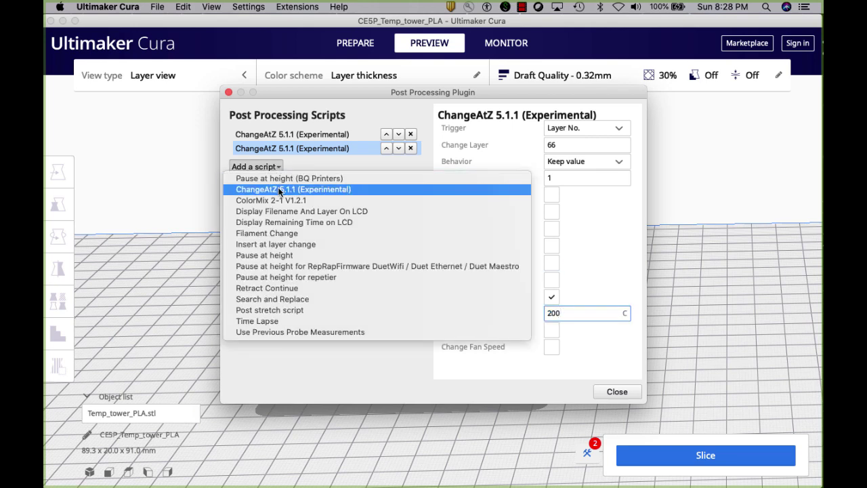
Configure a third ChangeAtZ script to trigger at layer 96 with Extruder 1 temperature 200.
left_click(278, 189)
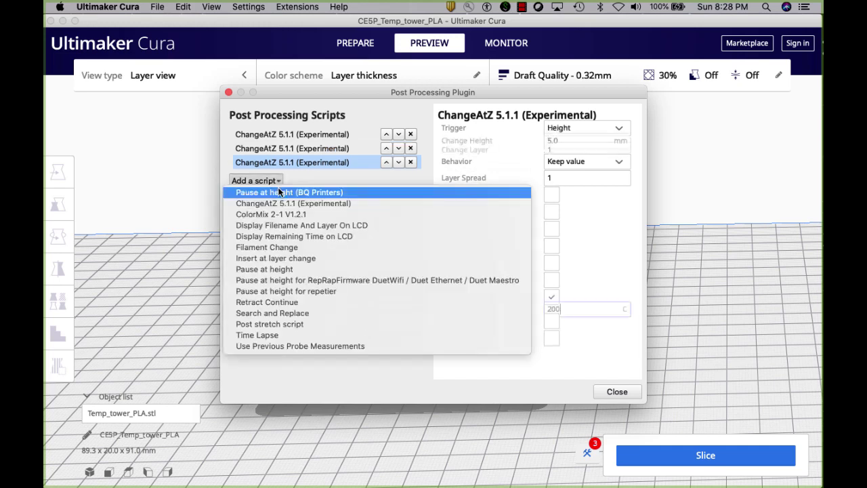
left_click(595, 127)
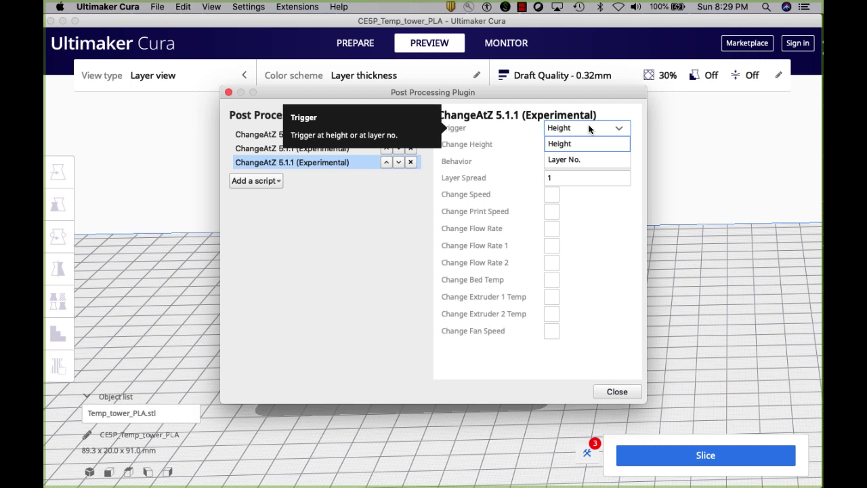
left_click(564, 159)
left_click(586, 144)
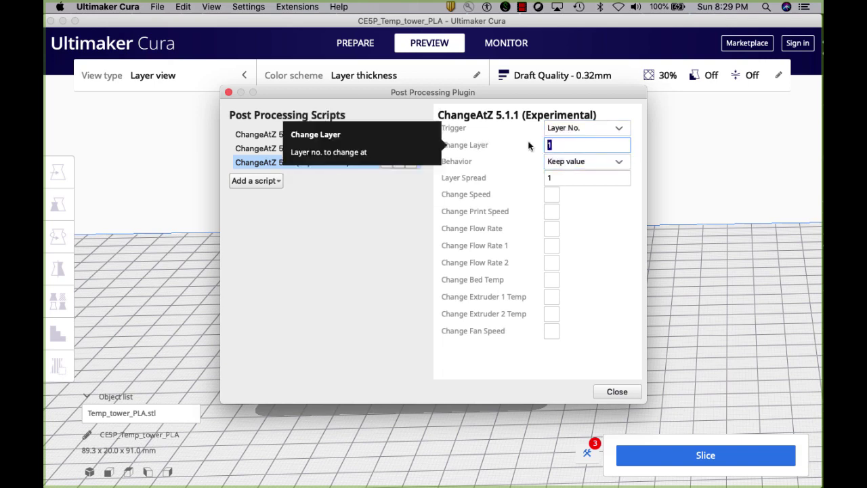
type("96")
left_click(551, 296)
type("200")
Add a fourth ChangeAtZ script triggering at layer 127 with Extruder 1 temperature 210.
left_click(256, 180)
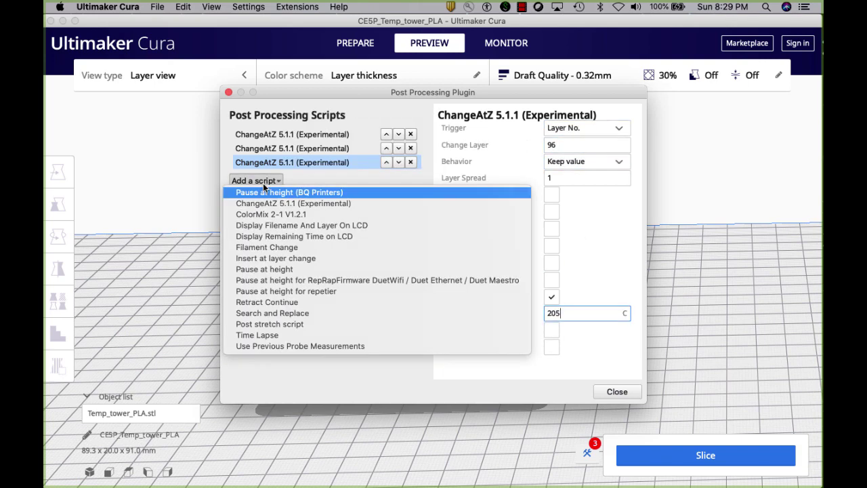
left_click(271, 201)
left_click(586, 127)
left_click(561, 156)
left_click(586, 144)
type("127")
left_click(552, 297)
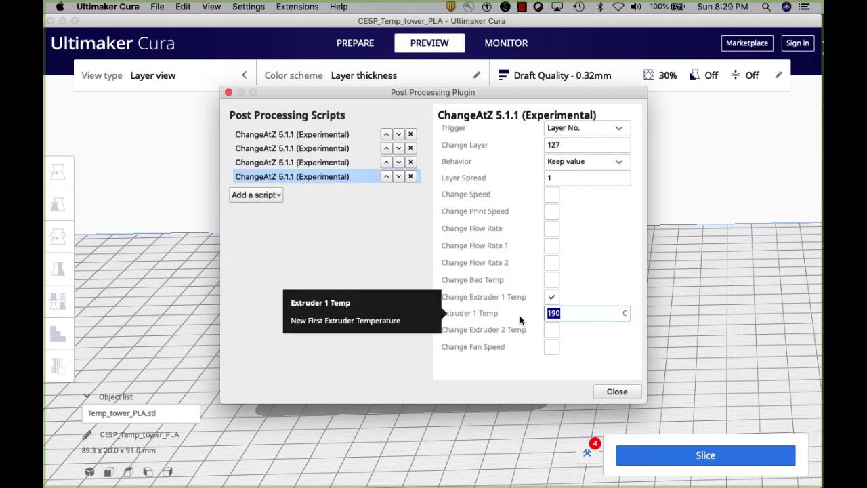
type("210")
Add a fifth ChangeAtZ script triggering at layer 158 with Extruder 1 temperature 215.
left_click(256, 194)
left_click(271, 216)
left_click(587, 128)
left_click(561, 156)
left_click(586, 144)
type("158")
left_click(551, 297)
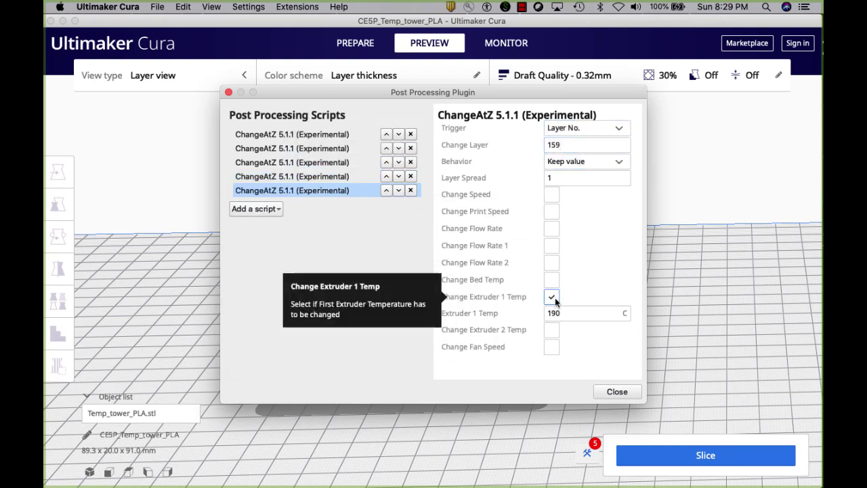
type("215")
Add a sixth ChangeAtZ script triggering at layer 191 with Extruder 1 temperature 220.
left_click(256, 208)
left_click(271, 230)
left_click(586, 128)
left_click(563, 159)
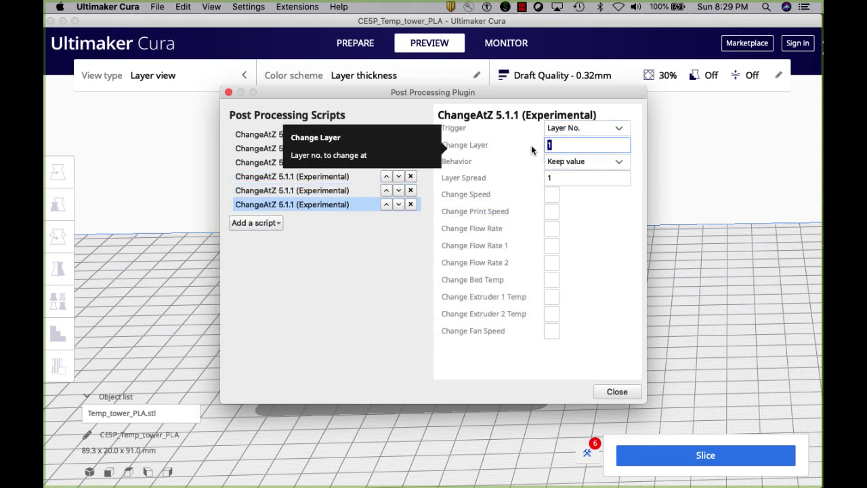
type("191")
left_click(552, 296)
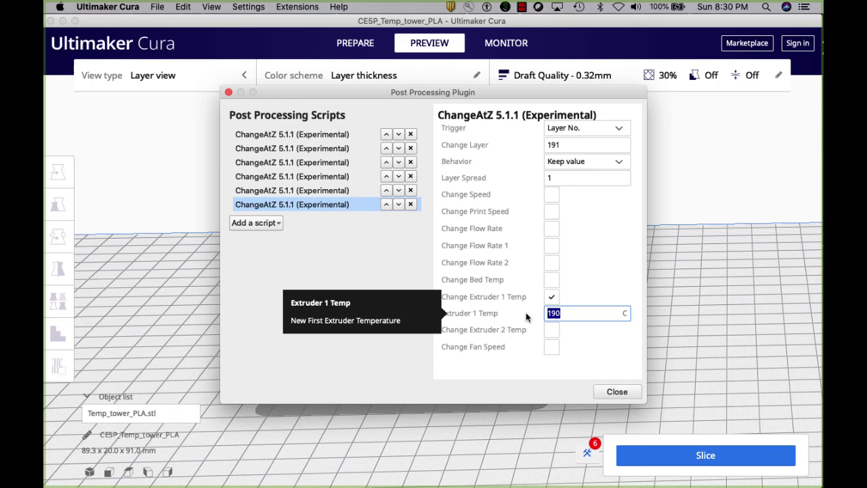
type("220")
Add a seventh ChangeAtZ script triggering at layer 220 with Extruder 1 temperature 205.
left_click(256, 222)
left_click(271, 244)
left_click(586, 127)
left_click(564, 160)
type("220")
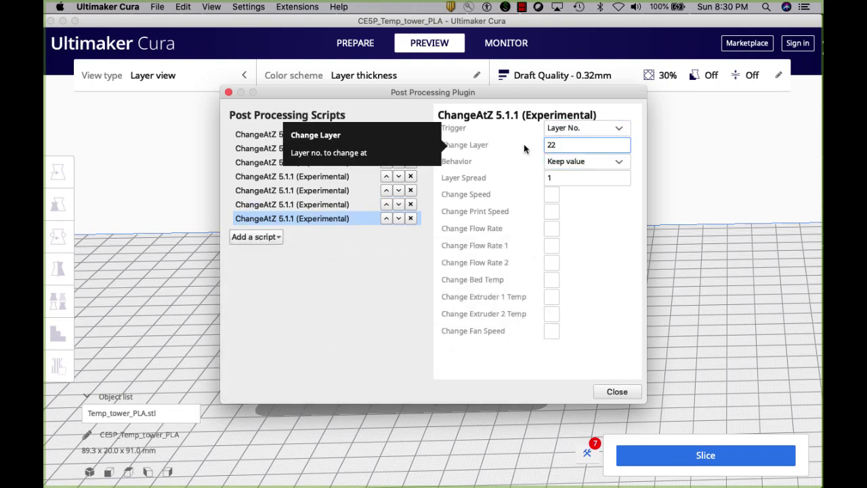
left_click(551, 297)
type("205")
Add an eighth ChangeAtZ script triggering at layer 253 with Extruder 1 temperature 230.
left_click(256, 236)
left_click(271, 257)
left_click(586, 128)
left_click(563, 159)
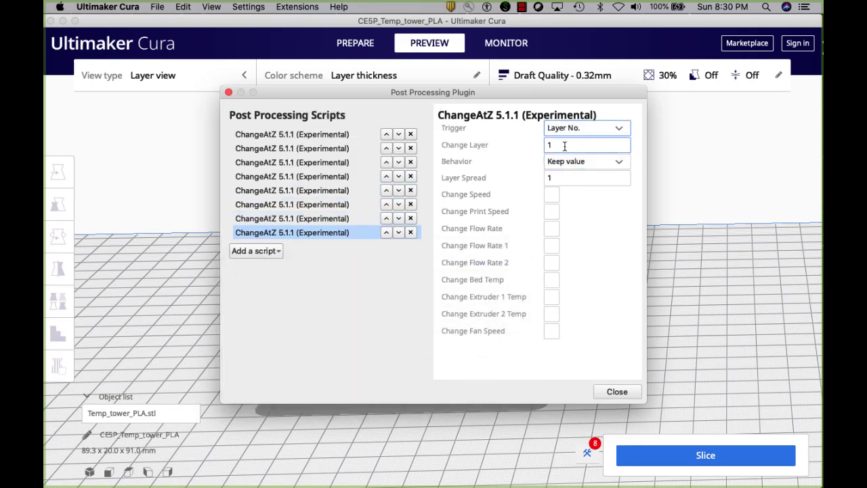
type("253")
left_click(552, 297)
type("230")
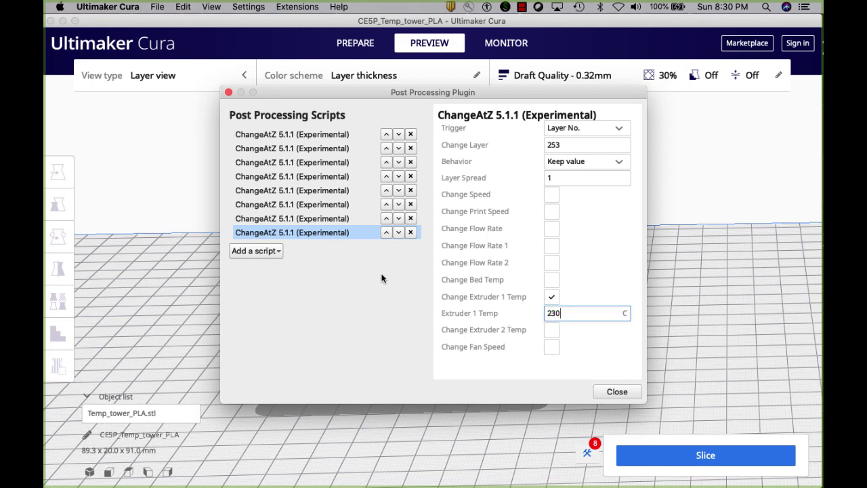
Check each of the eight ChangeAtZ scripts' trigger layer and temperature, then close the window.
left_click(308, 135)
left_click(606, 144)
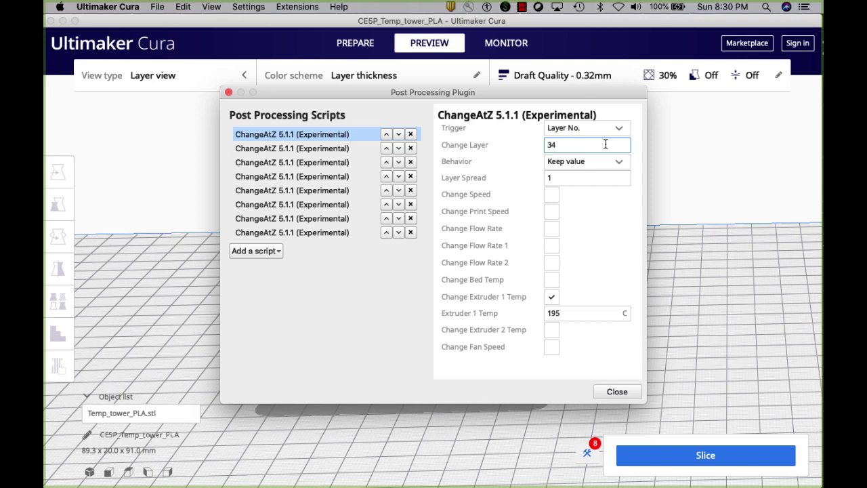
left_click(319, 148)
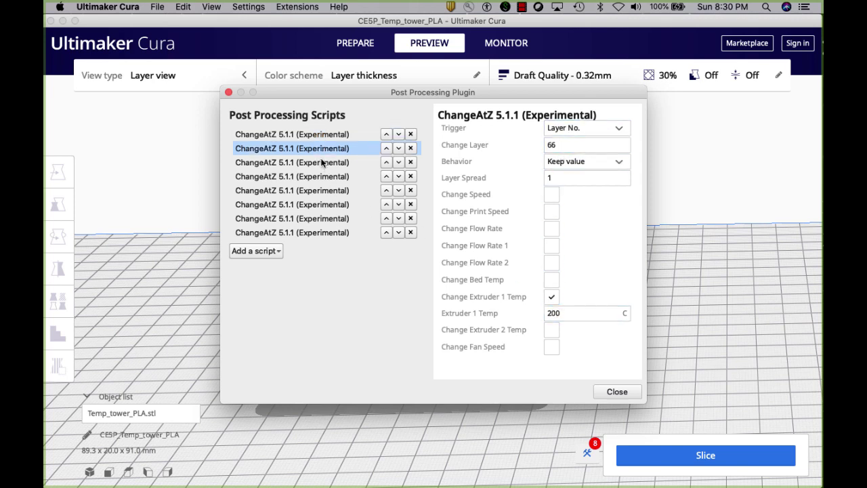
left_click(321, 165)
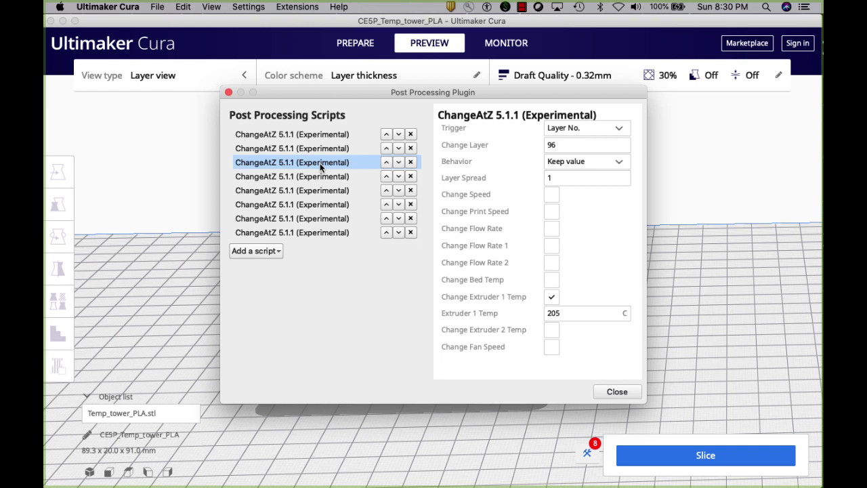
left_click(318, 176)
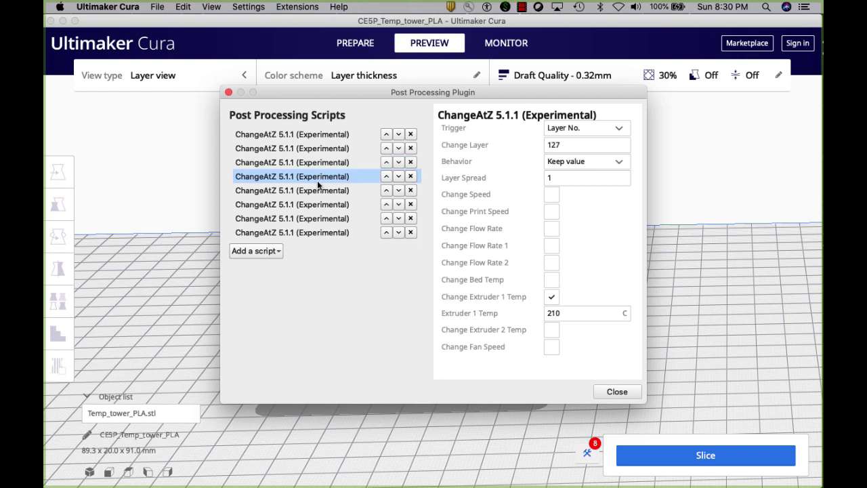
left_click(316, 194)
left_click(315, 208)
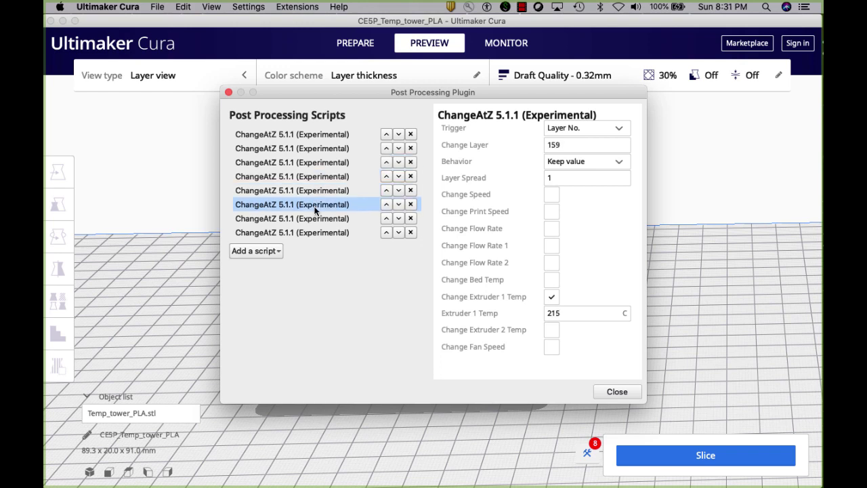
left_click(311, 214)
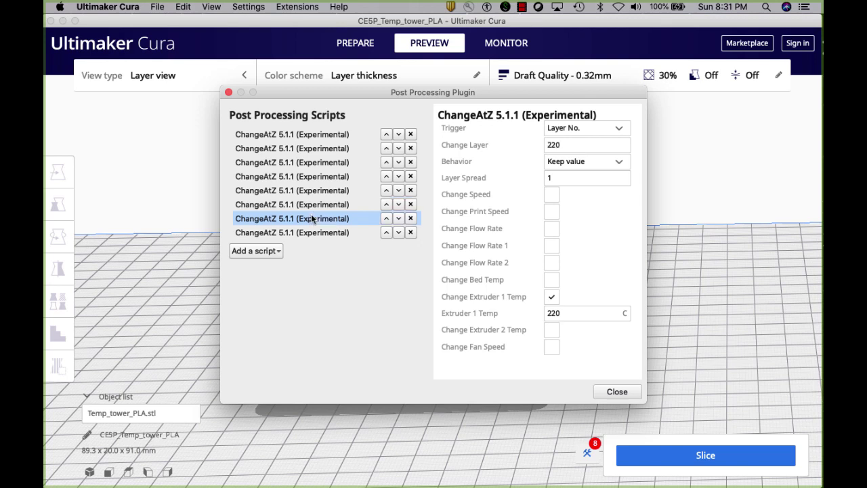
left_click(310, 232)
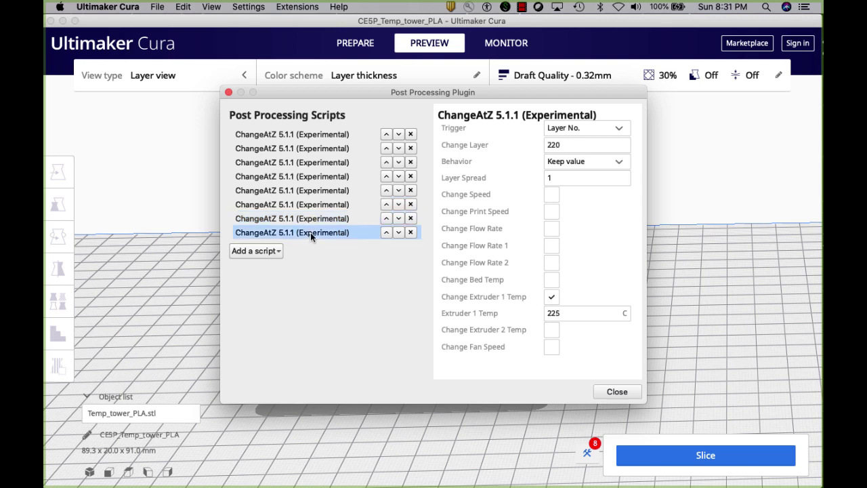
left_click(621, 392)
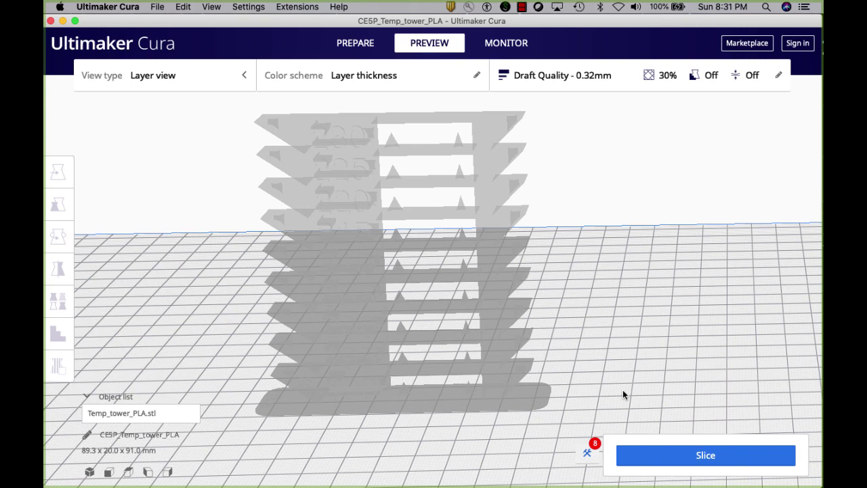
Open the custom print settings and bring the Material section into view with printing temperature 190 °C.
left_click(583, 77)
scroll(701, 250, "down", 8)
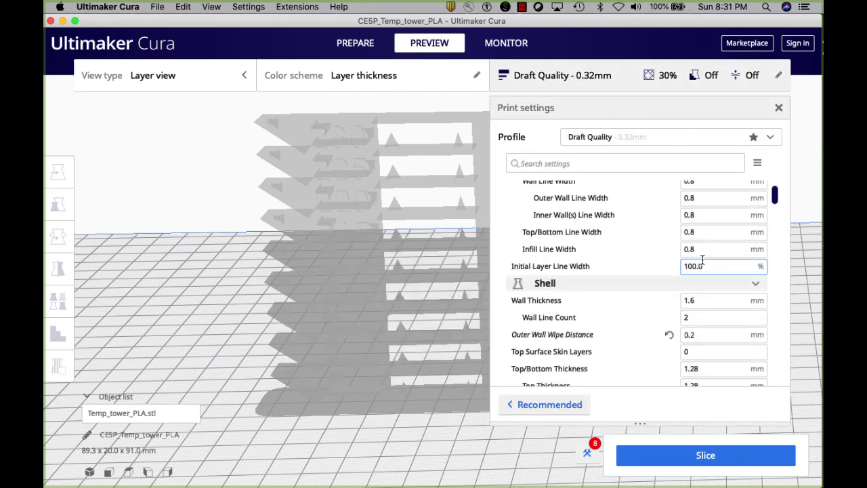
scroll(701, 260, "down", 15)
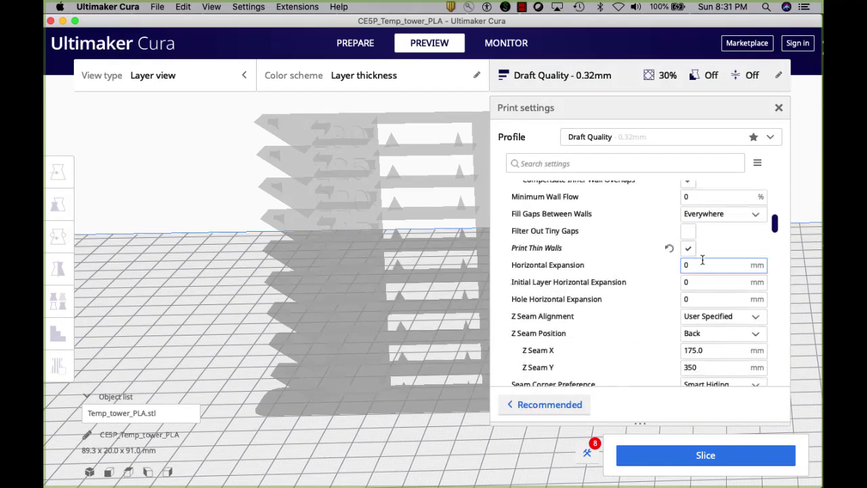
scroll(702, 259, "down", 15)
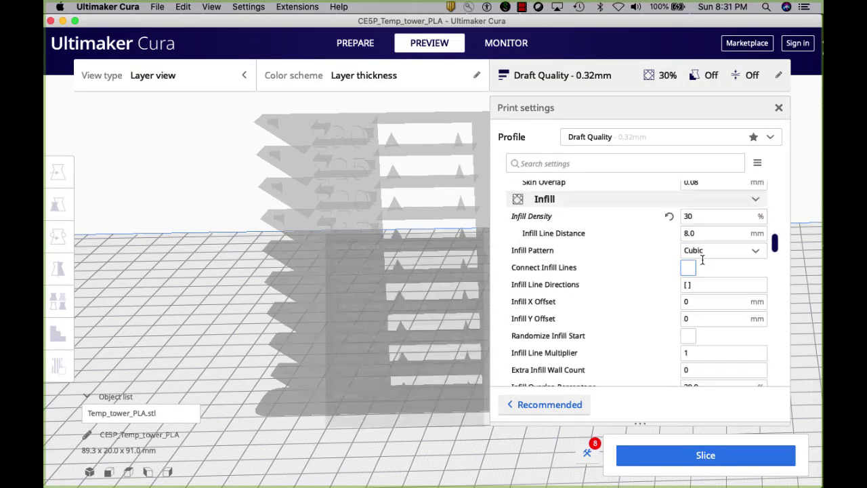
scroll(702, 259, "down", 5)
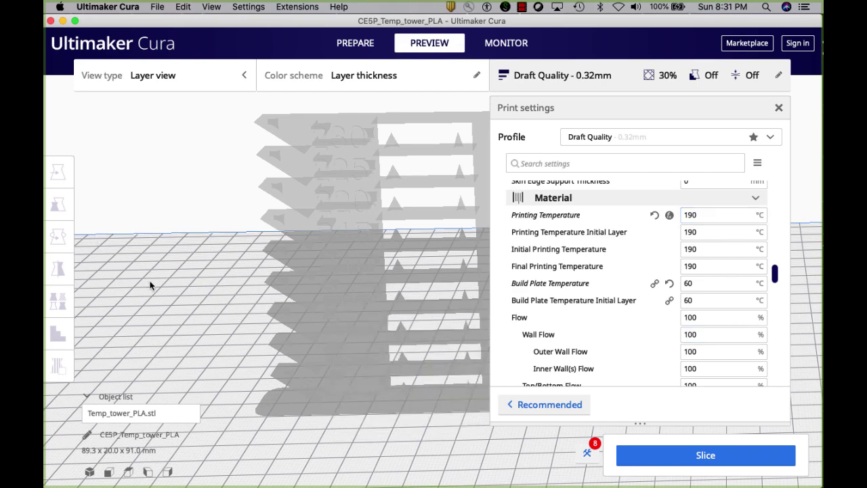
Re-slice the tower and inspect its lowest layers in the preview.
left_click(710, 457)
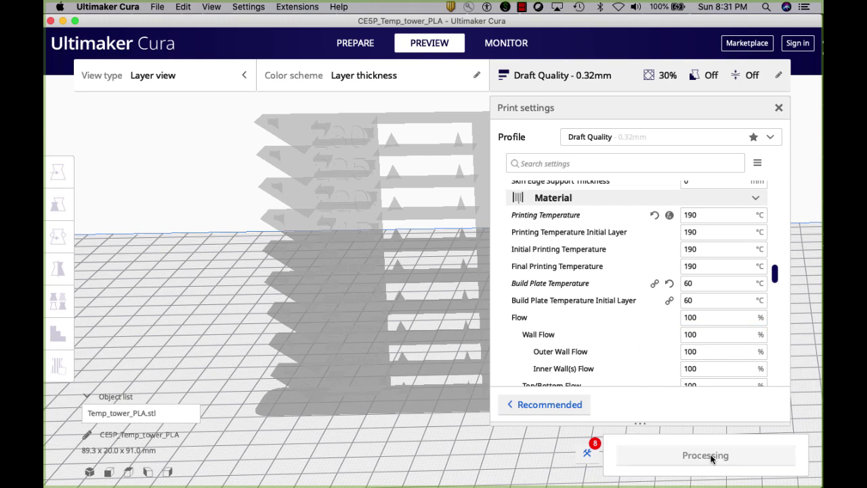
left_click(597, 79)
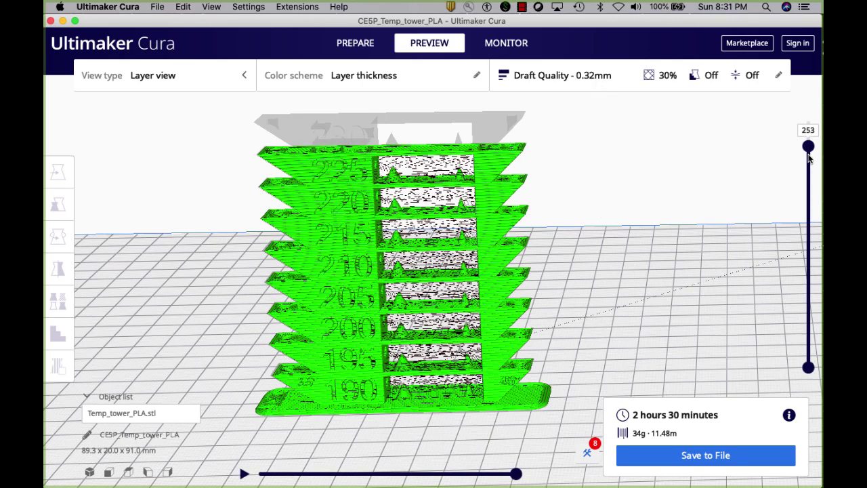
left_click_drag(808, 149, 820, 332)
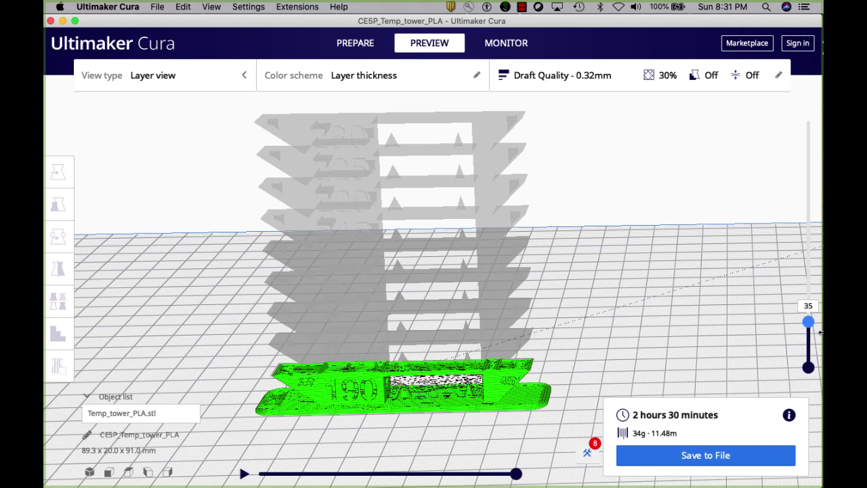
left_click_drag(820, 332, 820, 331)
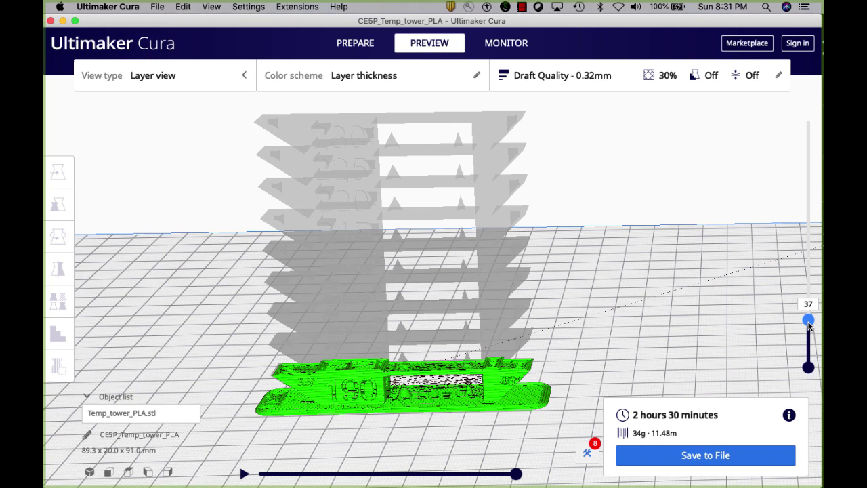
key("Up")
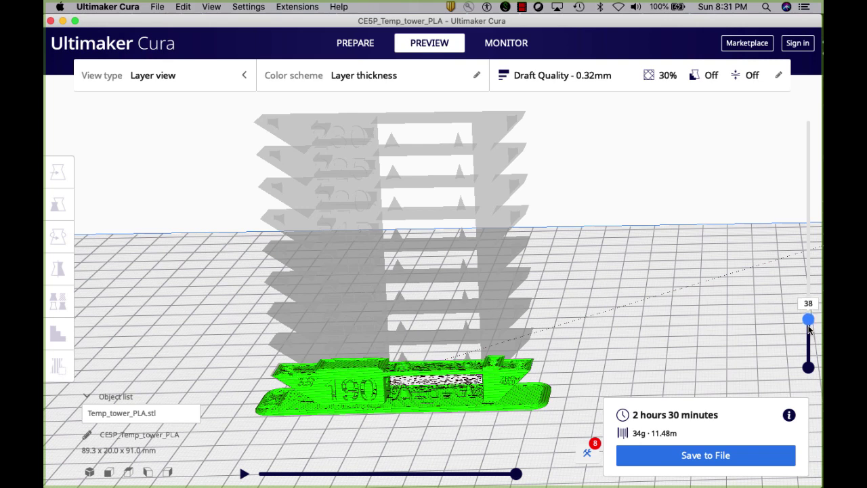
key("Up")
key("Up")
key("Up")
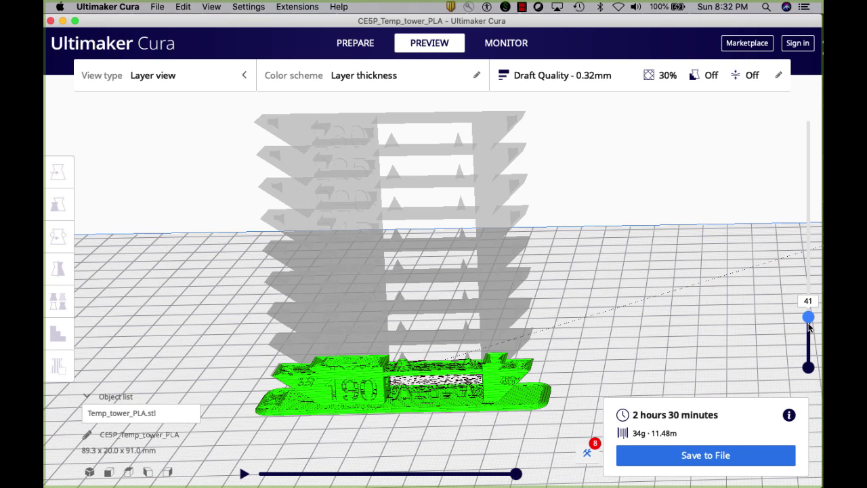
Reveal all 284 layers, then return to the Prepare stage showing 2 hours 30 minutes.
left_click_drag(808, 316, 808, 293)
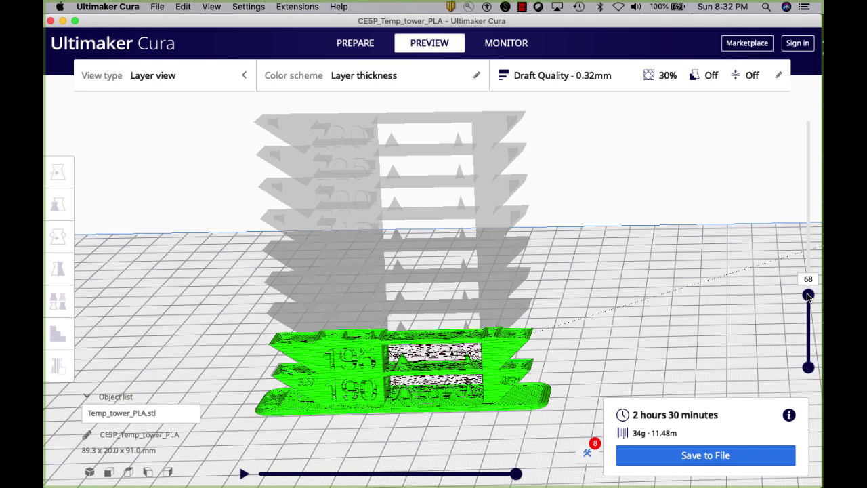
left_click_drag(808, 296, 807, 120)
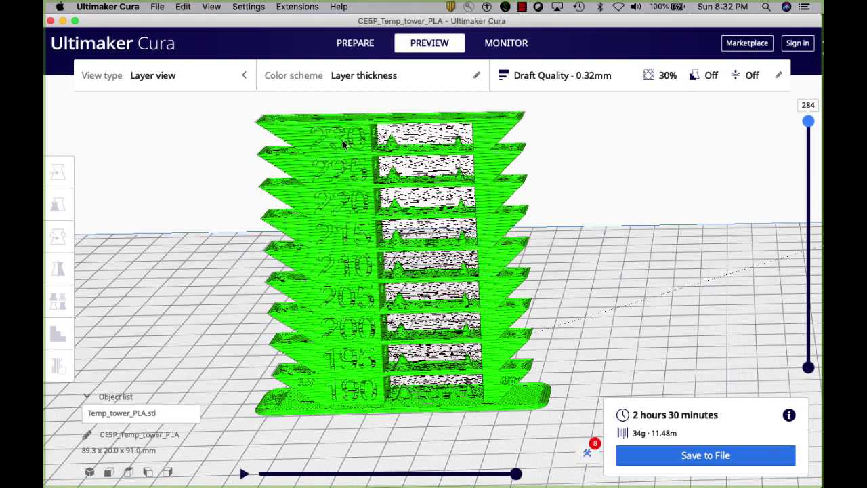
left_click(358, 46)
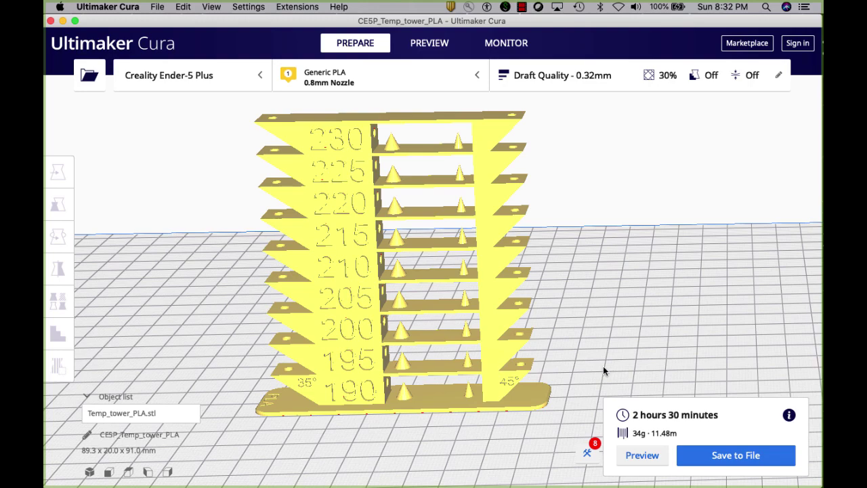
right_click_drag(603, 366, 602, 347)
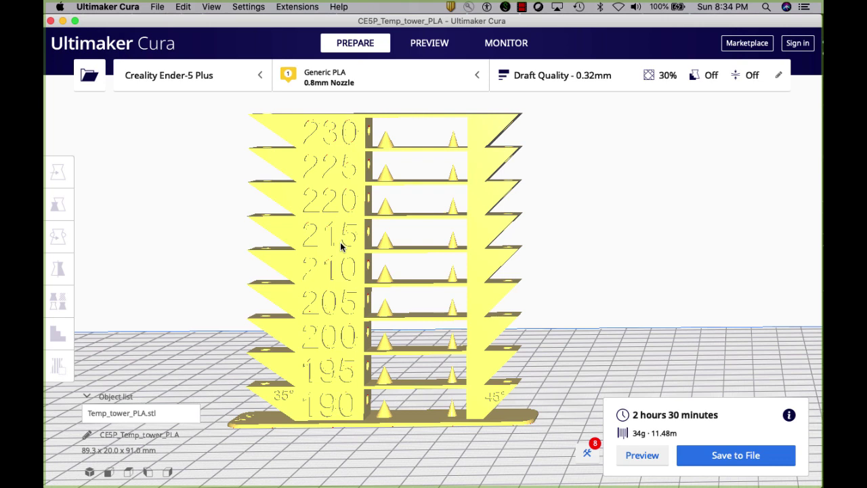
left_click(579, 79)
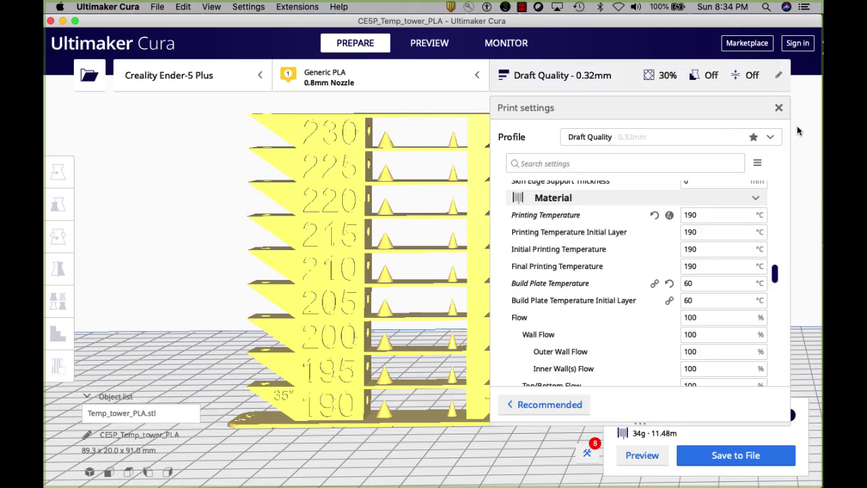
left_click(771, 140)
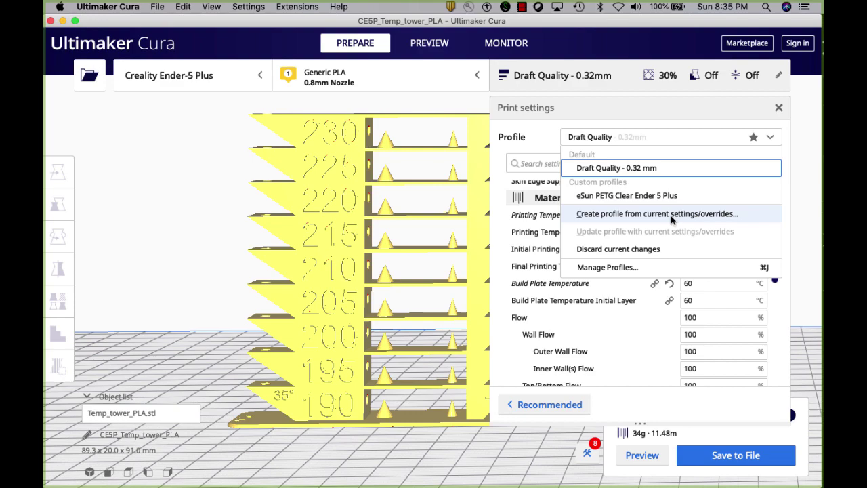
left_click(603, 79)
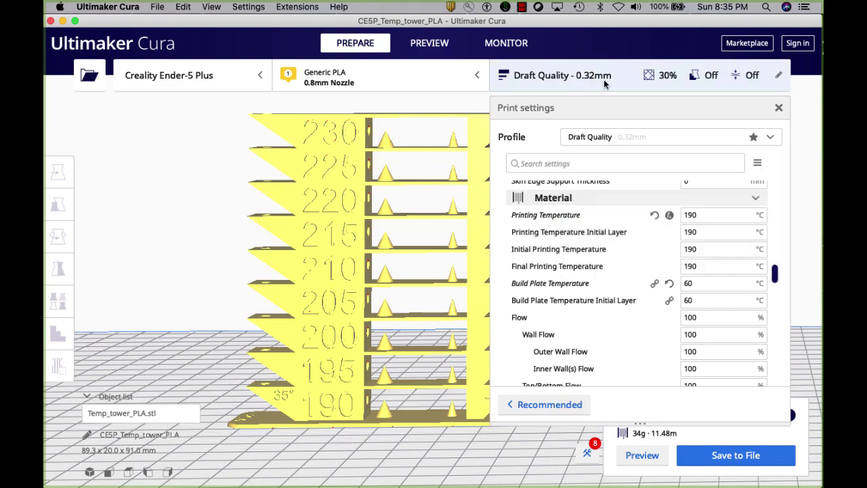
left_click(604, 79)
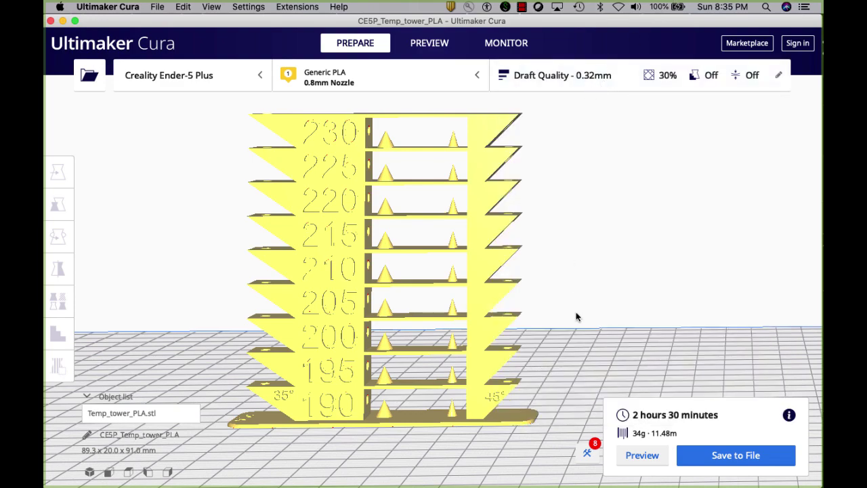
Go from the print settings' profile list to Manage Profiles in Preferences.
scroll(575, 311, "down", 2)
scroll(576, 311, "down", 2)
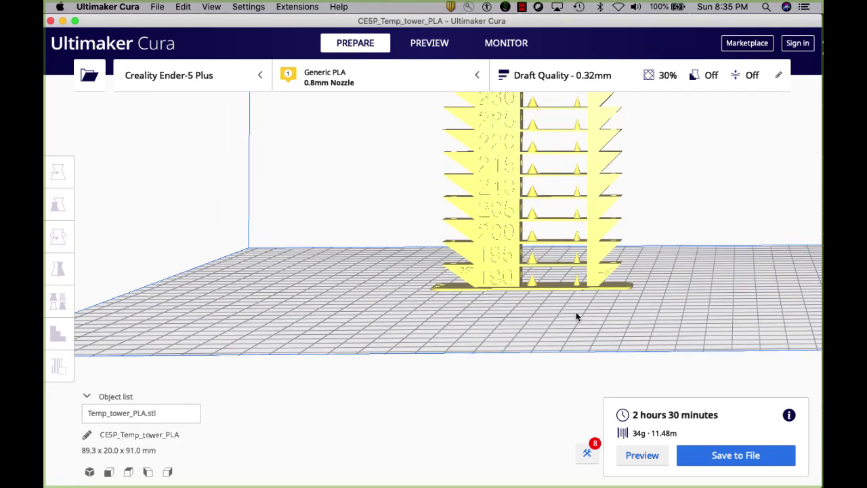
right_click_drag(575, 312, 567, 324)
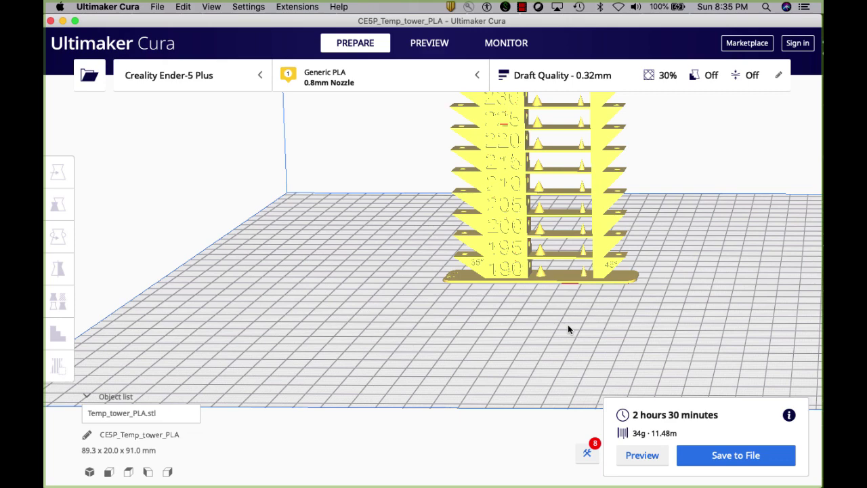
left_click(603, 77)
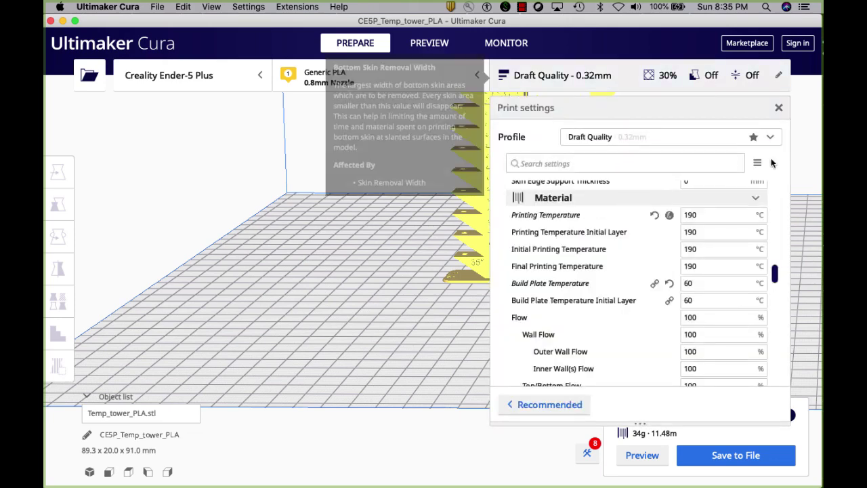
left_click(775, 138)
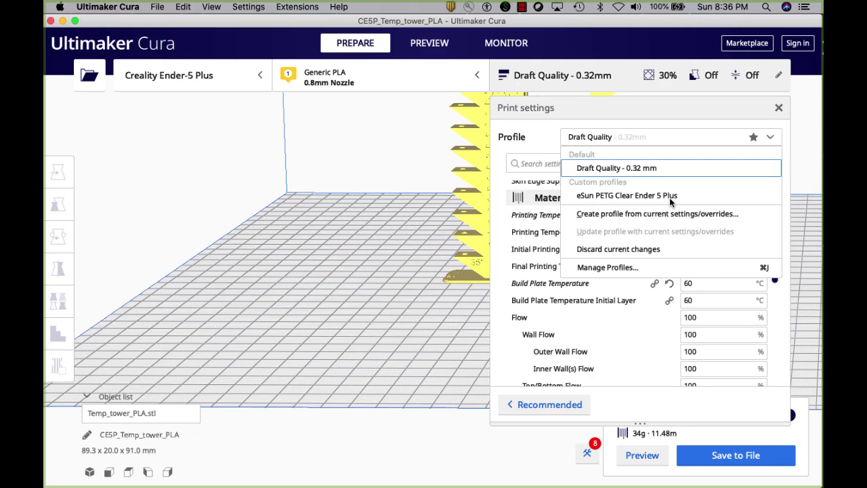
left_click(616, 269)
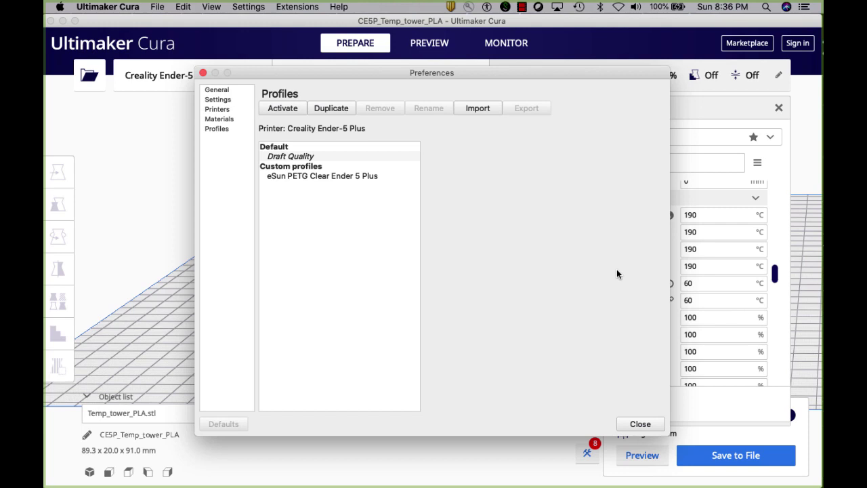
Select the eSun PETG Clear Ender 5 Plus profile to see its 0.32 mm layer height and 60 °C bed.
left_click(298, 176)
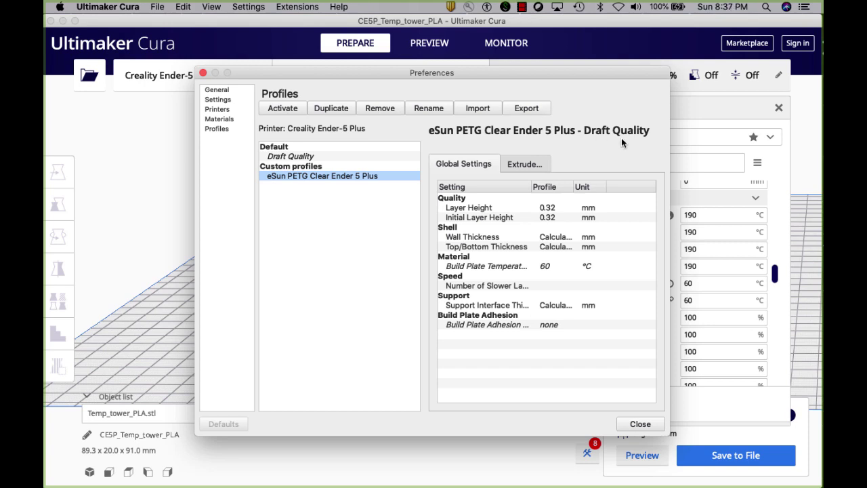
Close Preferences and the Draft Quality 0.32mm print settings panel to show the whole build plate.
left_click(642, 426)
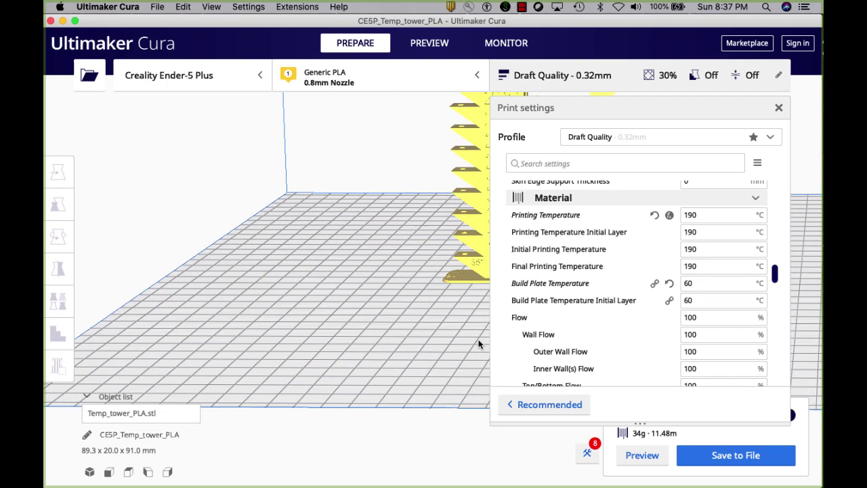
left_click(591, 81)
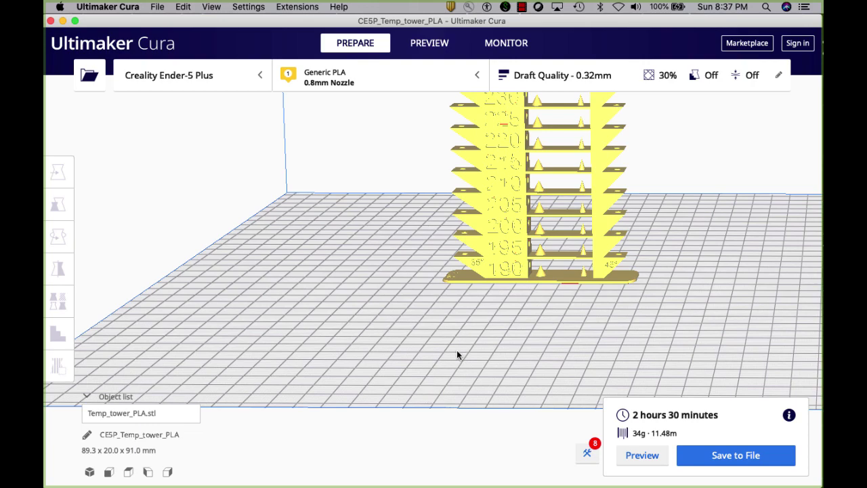
middle_click_drag(467, 328, 367, 404)
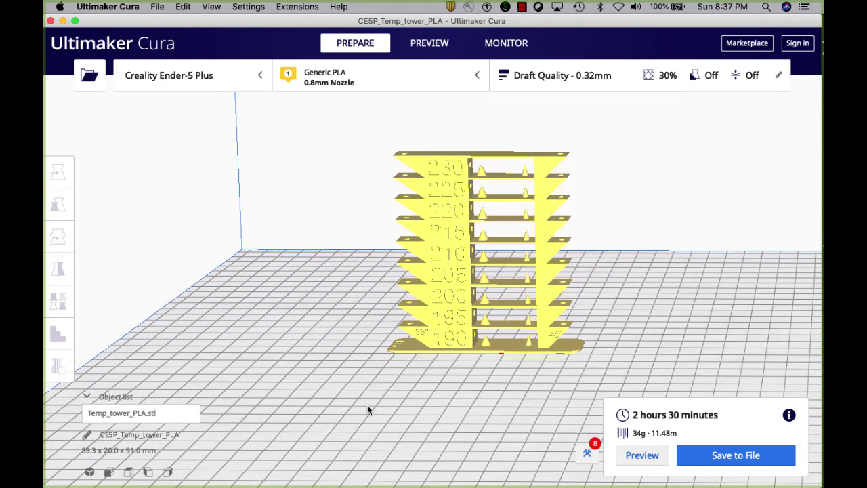